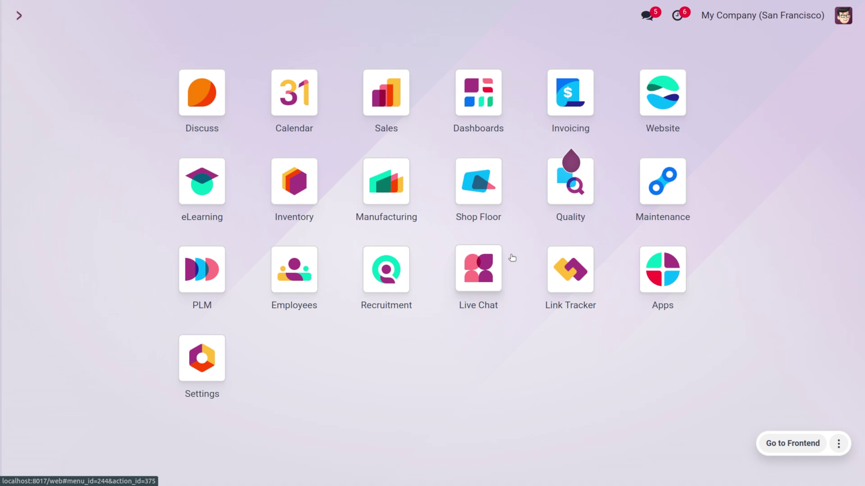
Go to Website Settings and show the Checkout Process options, with Extra Step During Checkout enabled
text(we)
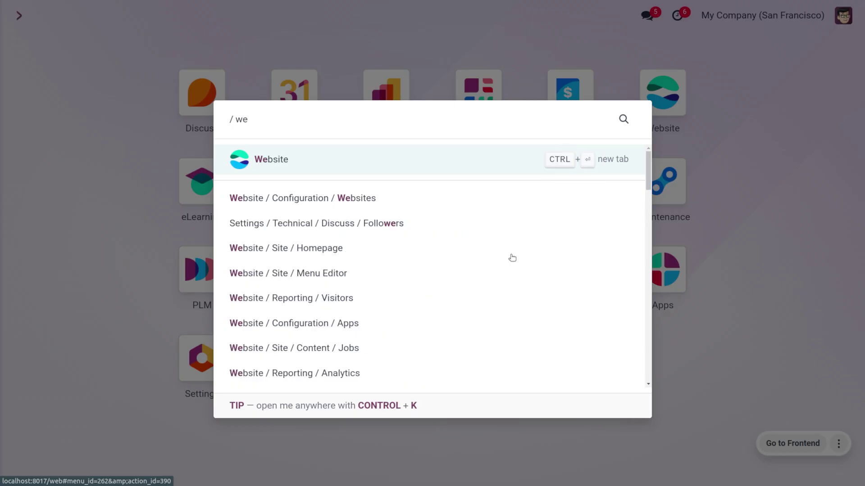
key(Return)
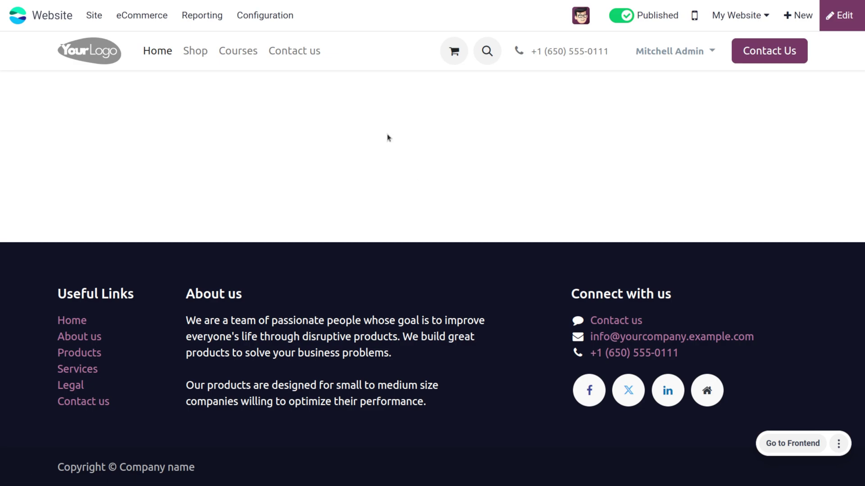
click(270, 15)
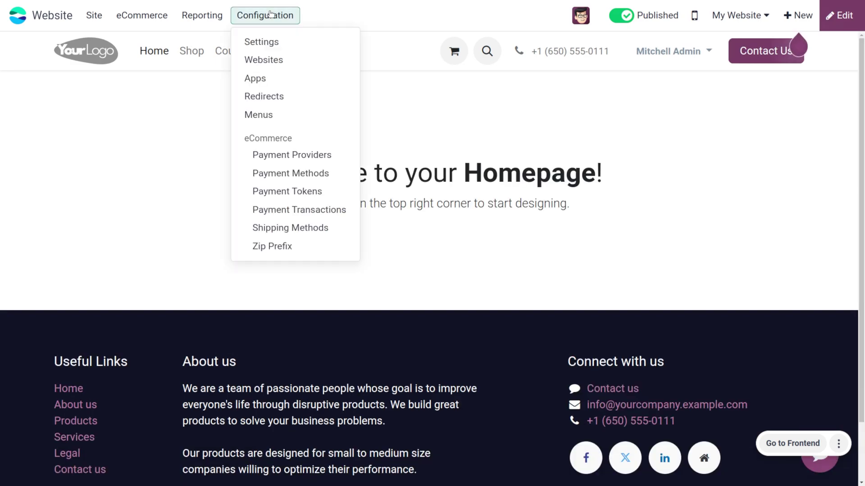
click(279, 41)
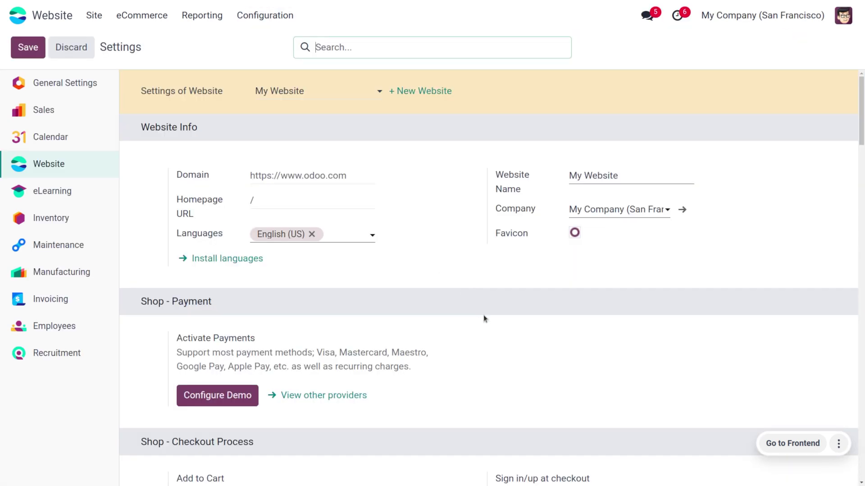
scroll(483, 318, down, 9)
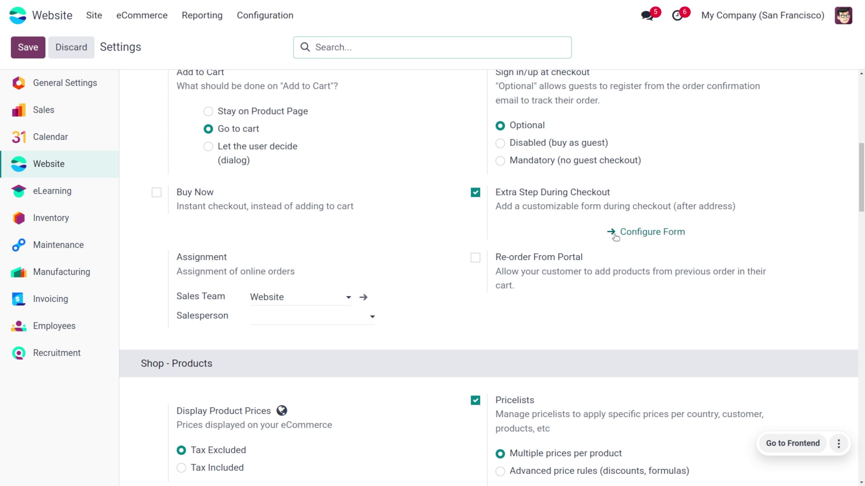
Open the Extra Info checkout form in the editor, review its Customize toggles, and return to Blocks
click(631, 234)
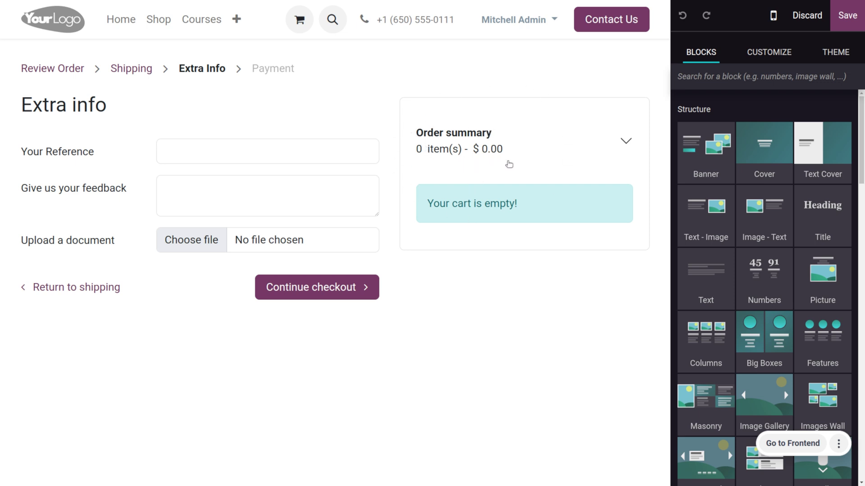
click(626, 142)
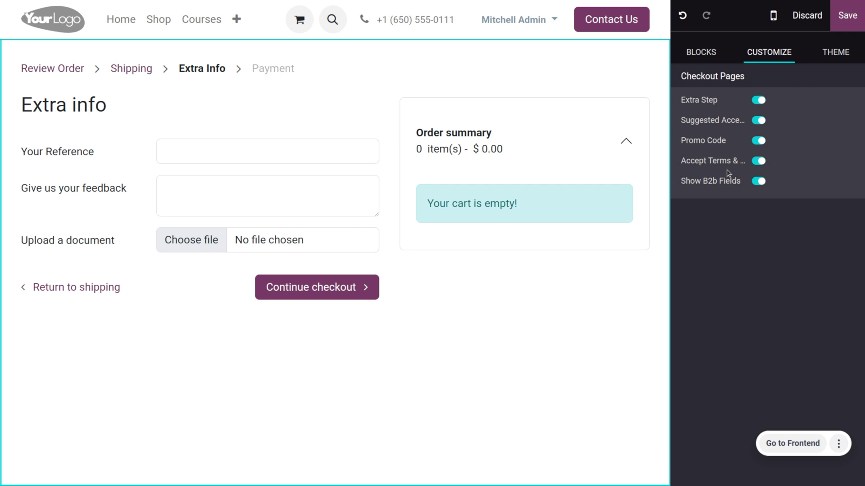
click(700, 53)
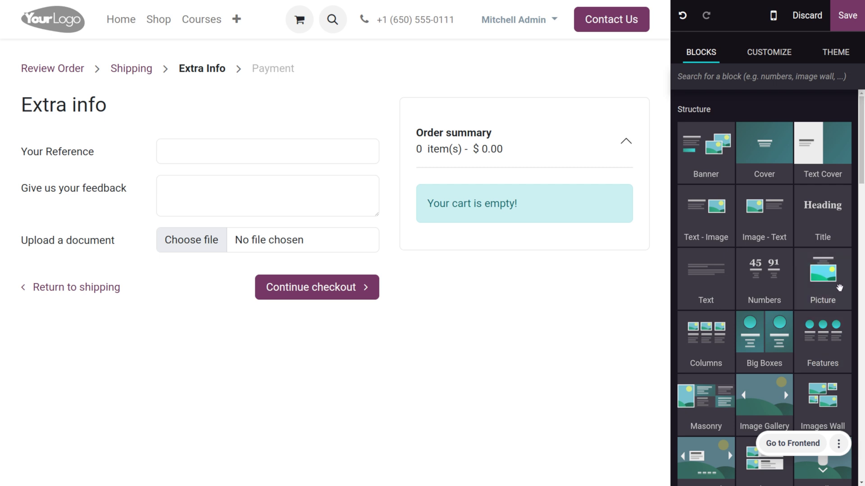
Add a Picture section headed 'A punchy Headline' below the Extra Info form and save
drag(800, 313, 345, 396)
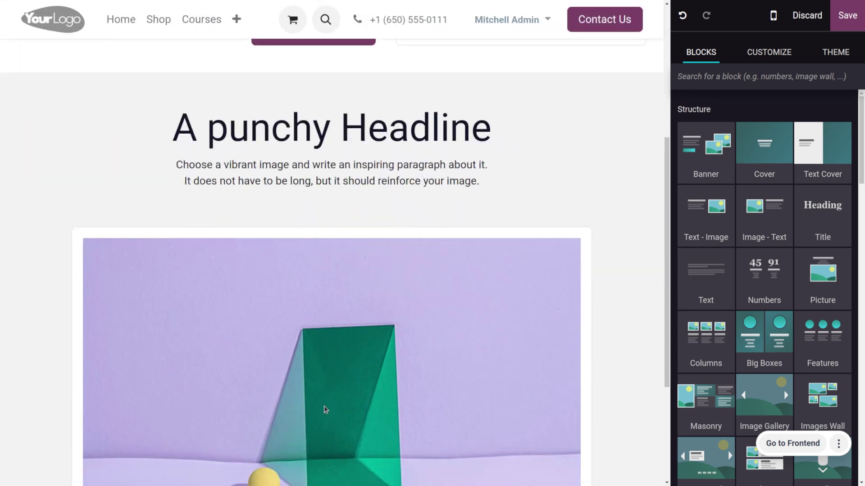
scroll(324, 406, up, 10)
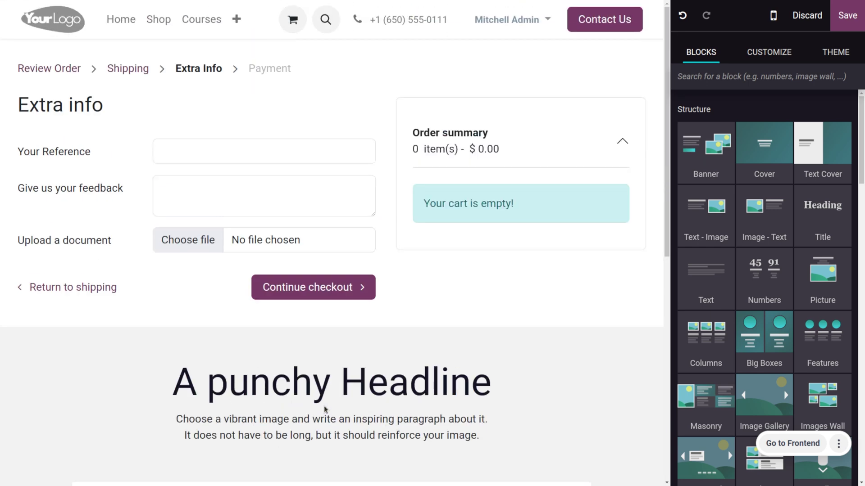
click(847, 14)
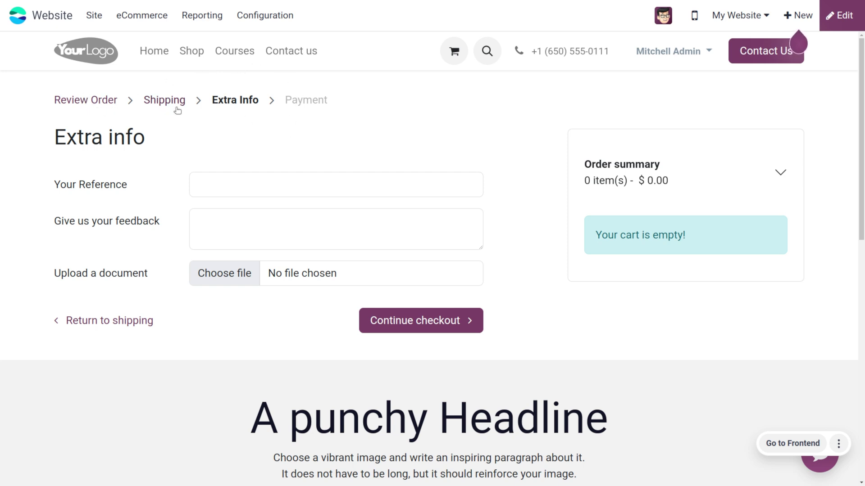
Go from the homepage to the Shop and scroll down to the Office Lamp
click(93, 22)
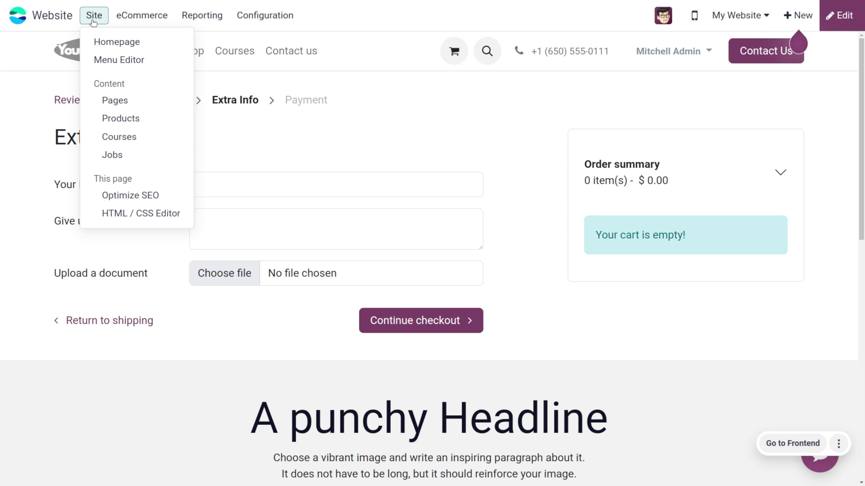
click(109, 51)
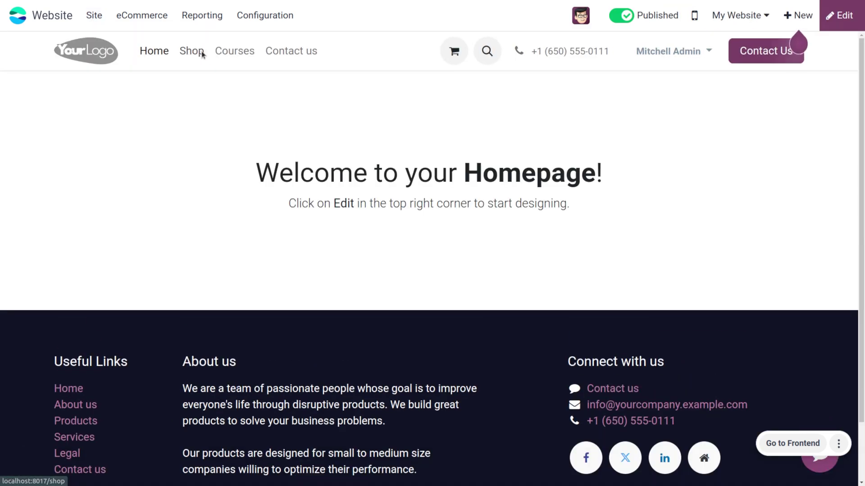
click(202, 54)
scroll(634, 397, down, 8)
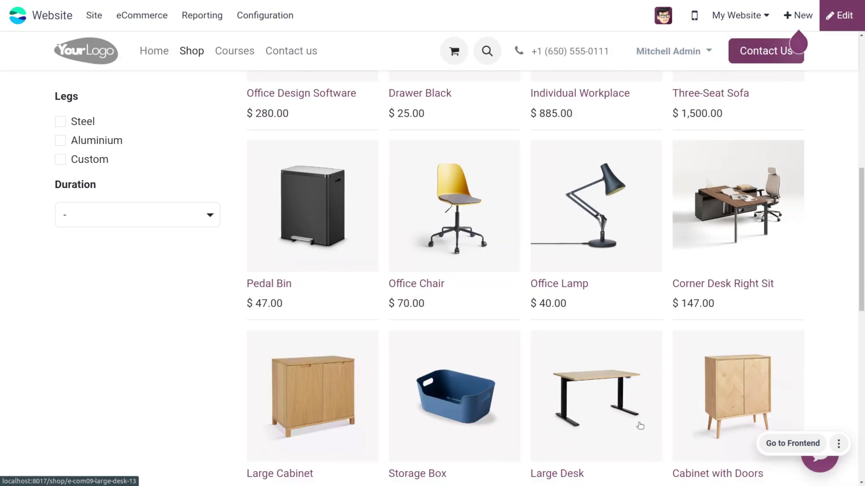
scroll(640, 425, down, 1)
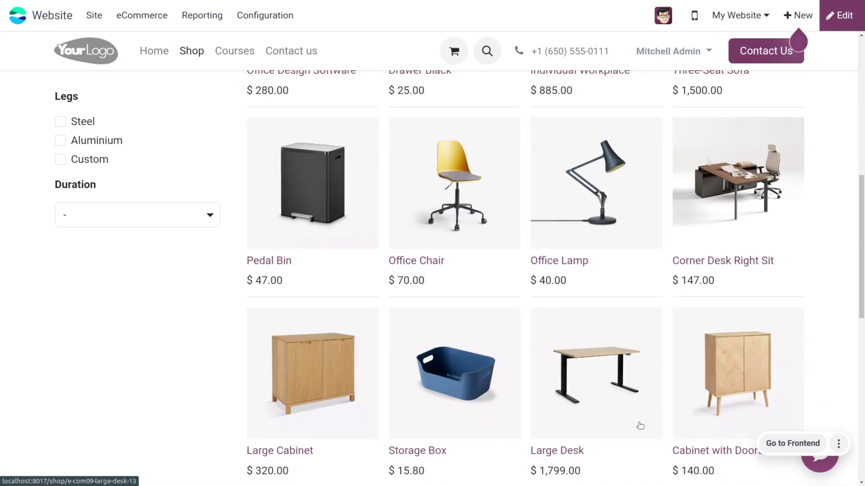
Add the $40.00 Office Lamp to the cart and check out the $46.00 order
click(570, 208)
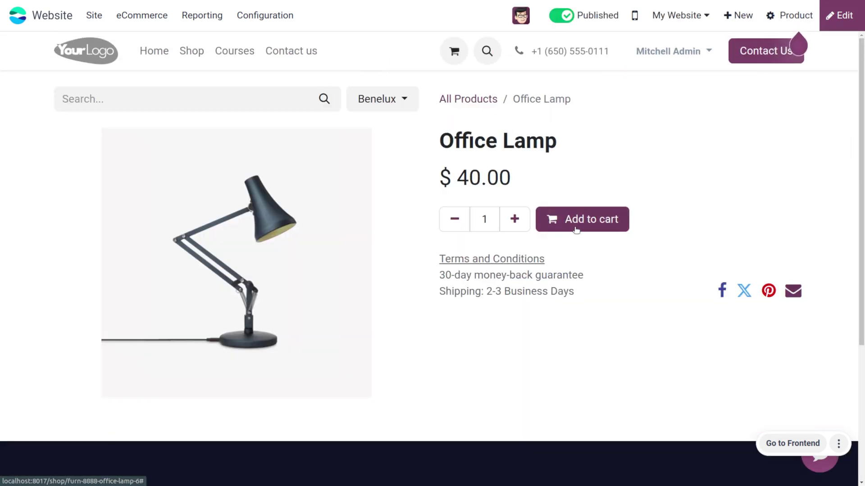
click(575, 229)
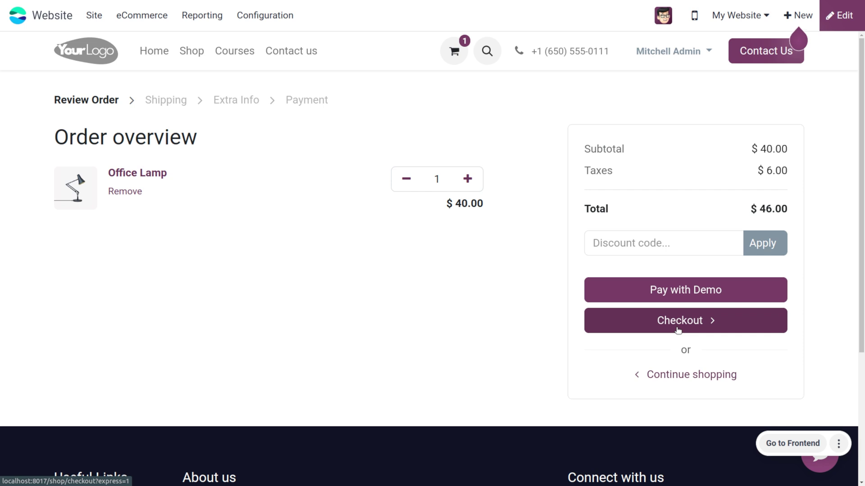
click(678, 330)
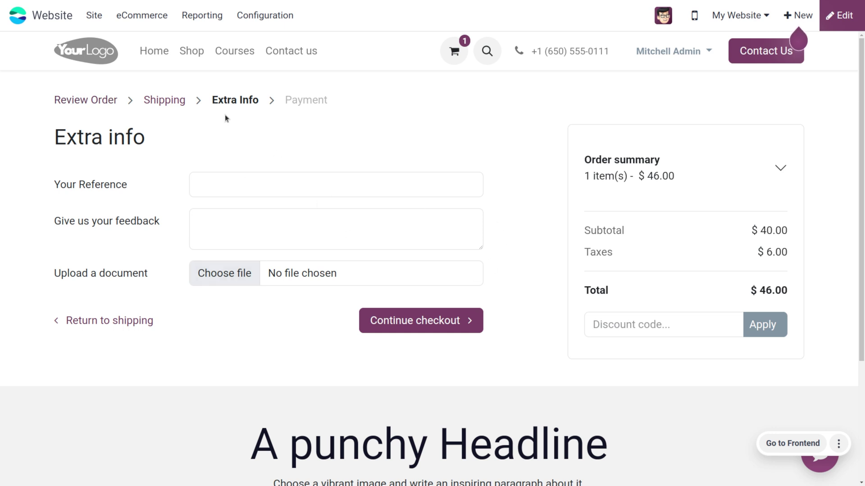
Enter reference 15633 and feedback 'had a great shopping experience' on the Extra Info form
click(222, 196)
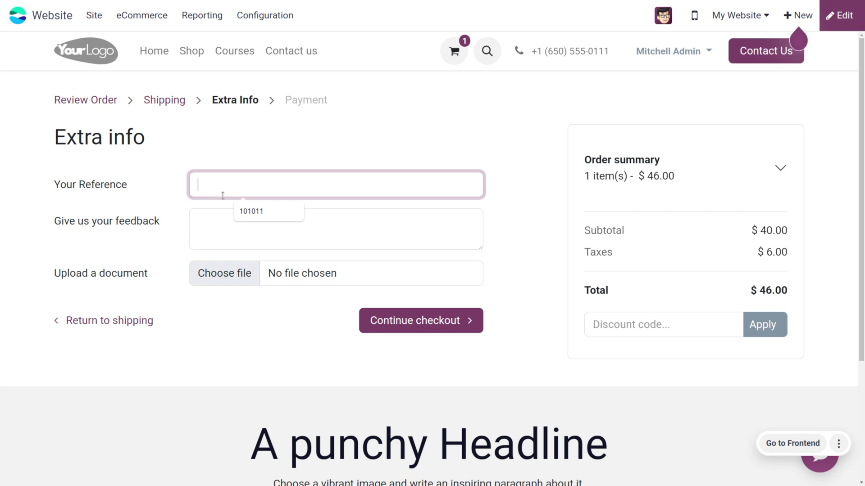
text(15633)
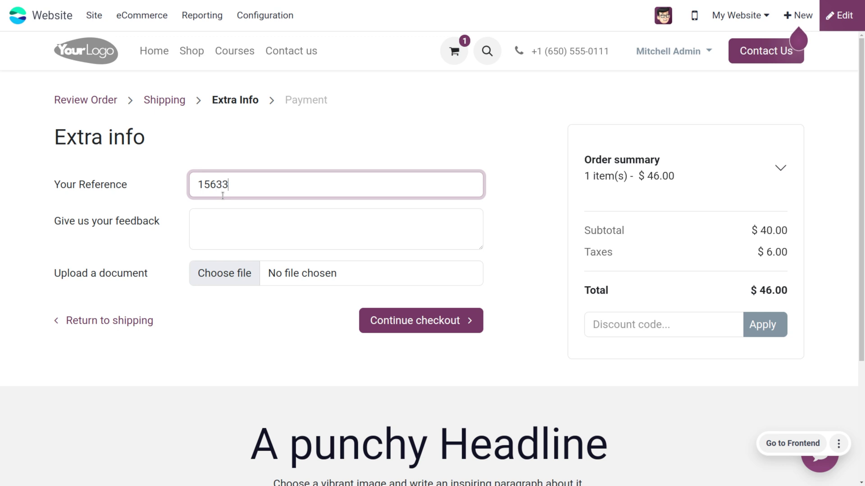
click(241, 242)
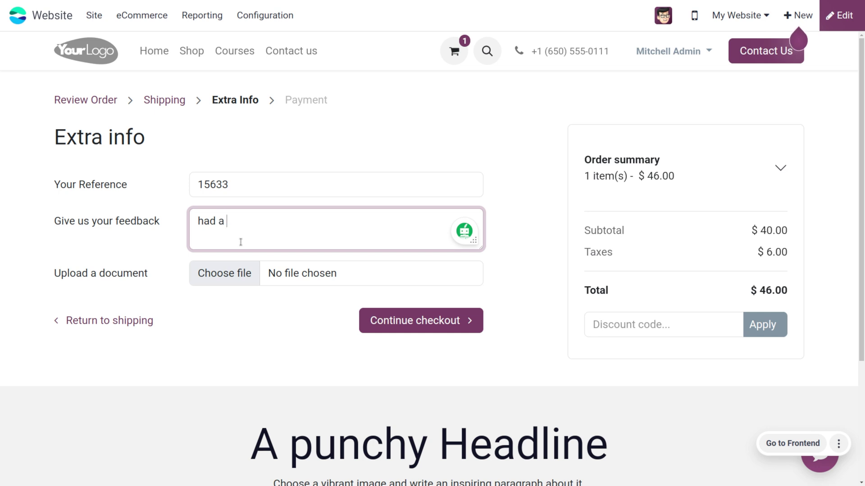
text(had a great shoppin)
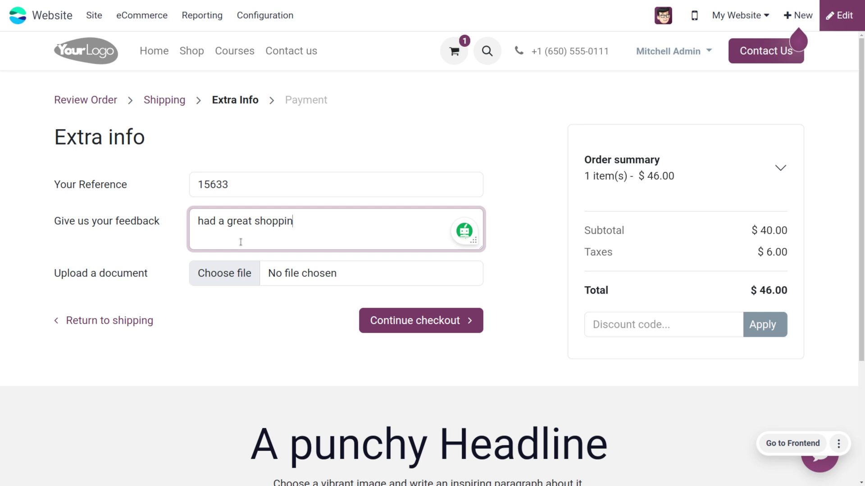
text(g experience)
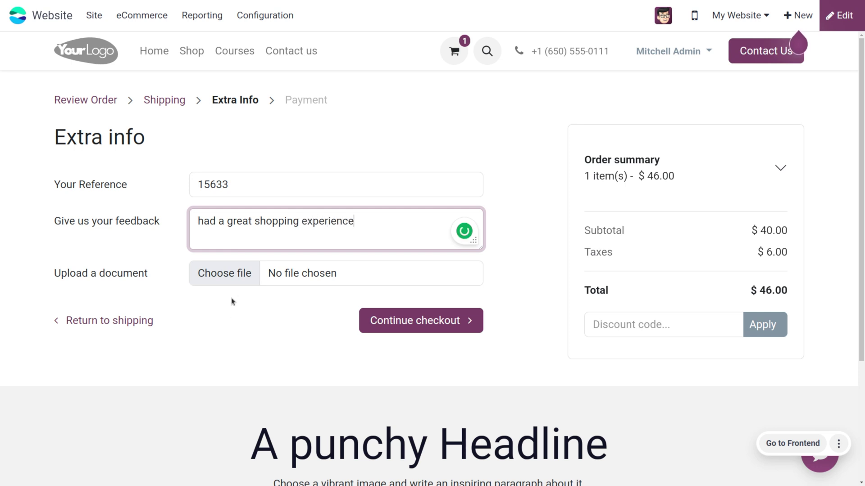
Upload 'Package Barcode with Content.pdf' from Downloads as the order's document
click(235, 274)
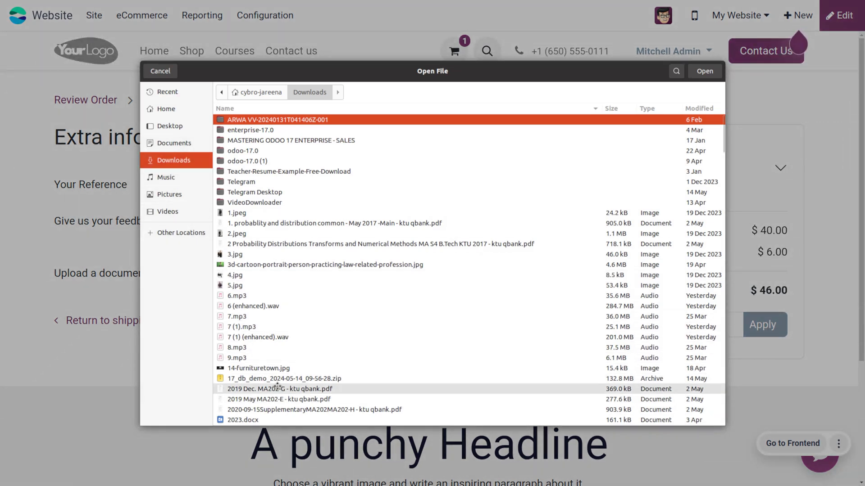
scroll(277, 386, down, 10)
scroll(277, 386, down, 1)
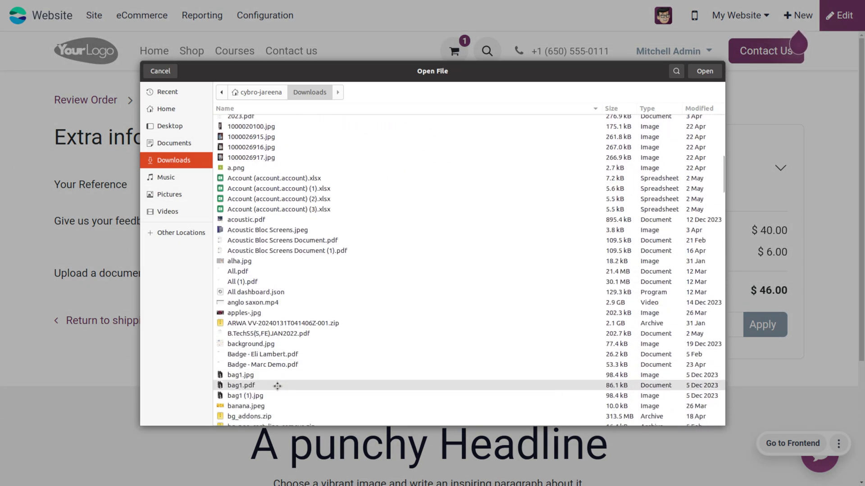
scroll(277, 386, down, 15)
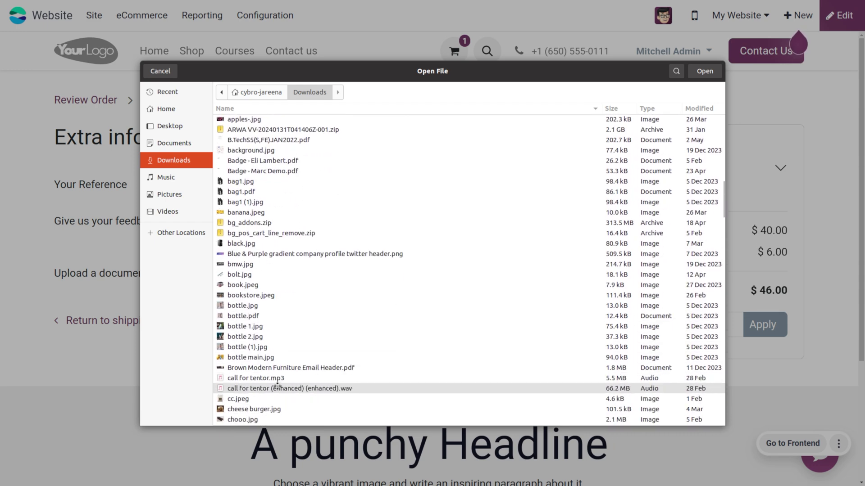
scroll(276, 388, down, 15)
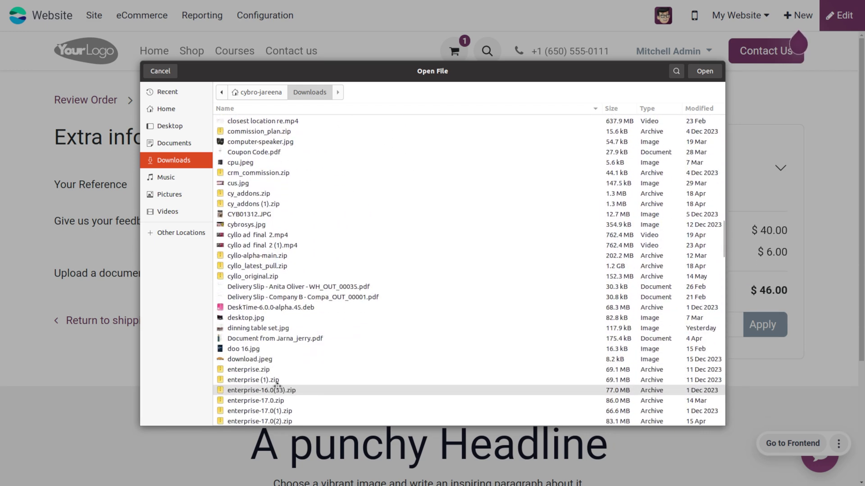
scroll(277, 387, down, 12)
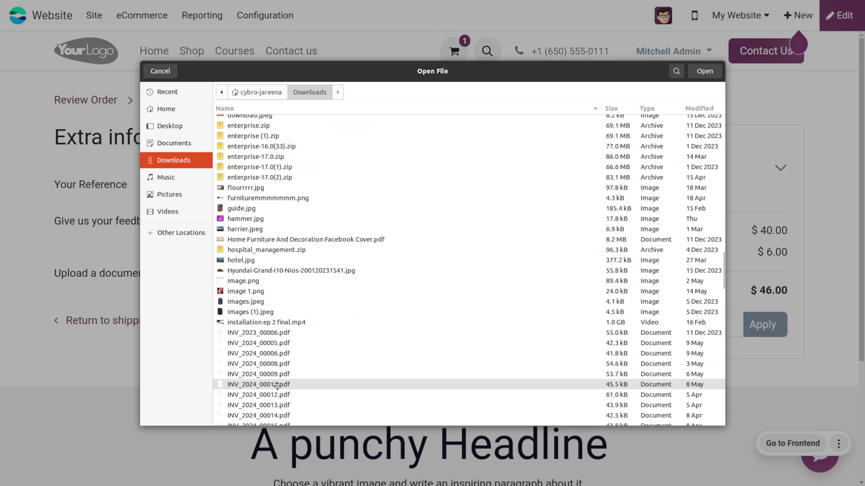
scroll(276, 386, down, 20)
click(277, 355)
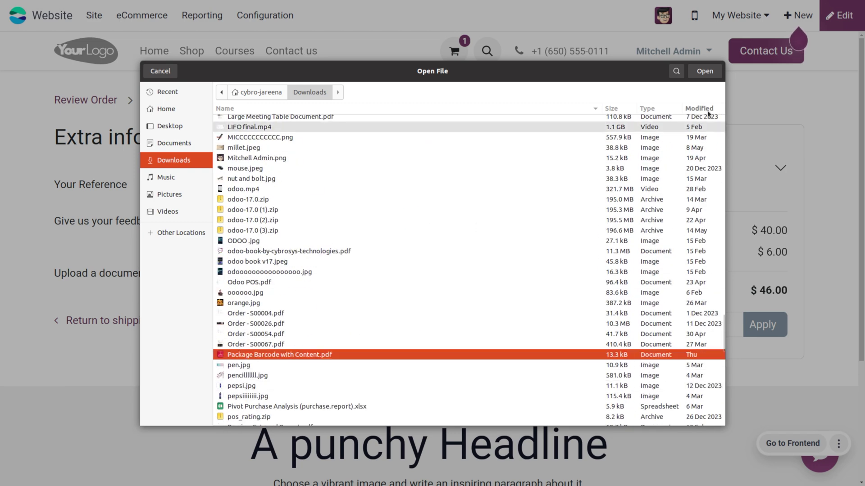
click(706, 72)
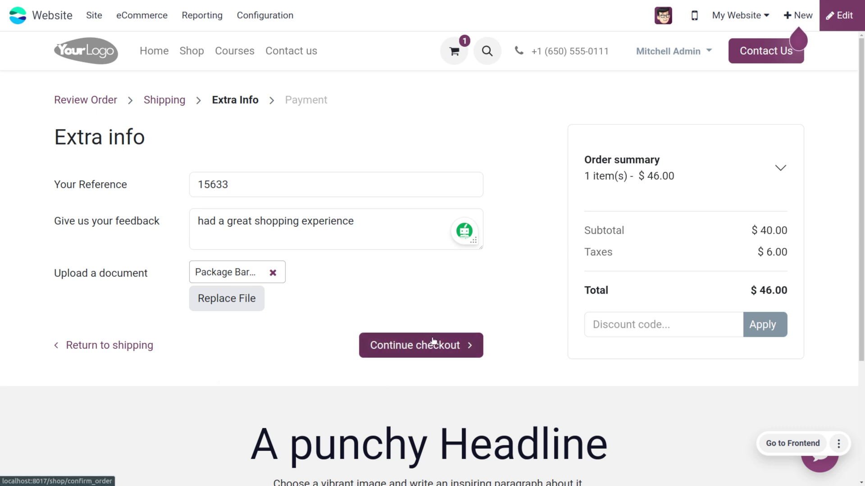
Review the completed Extra Info page and continue checkout to the Payment step
scroll(522, 314, down, 5)
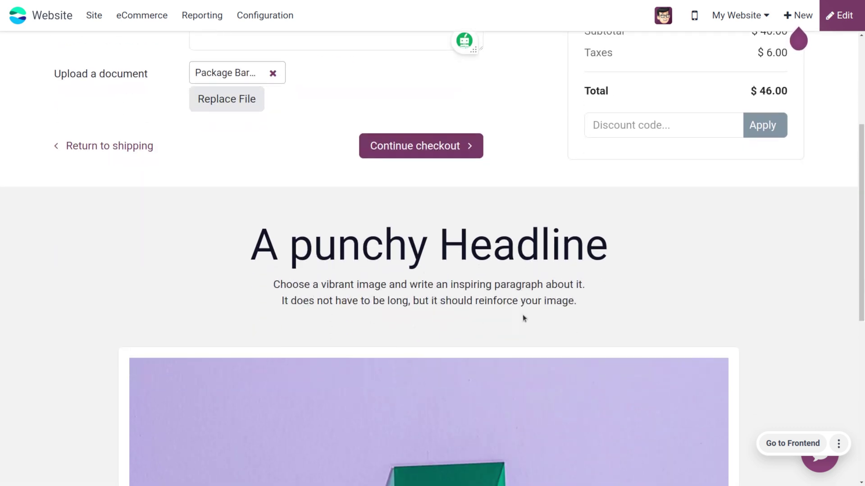
scroll(522, 314, down, 7)
scroll(522, 315, up, 5)
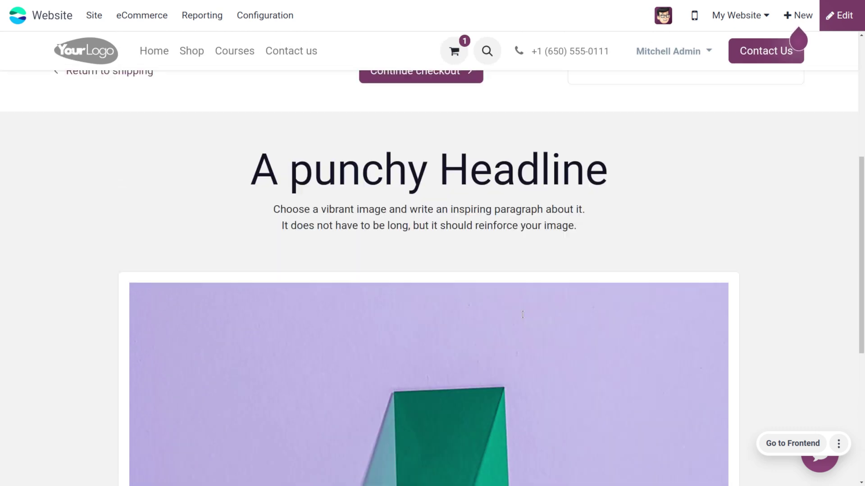
scroll(522, 314, up, 5)
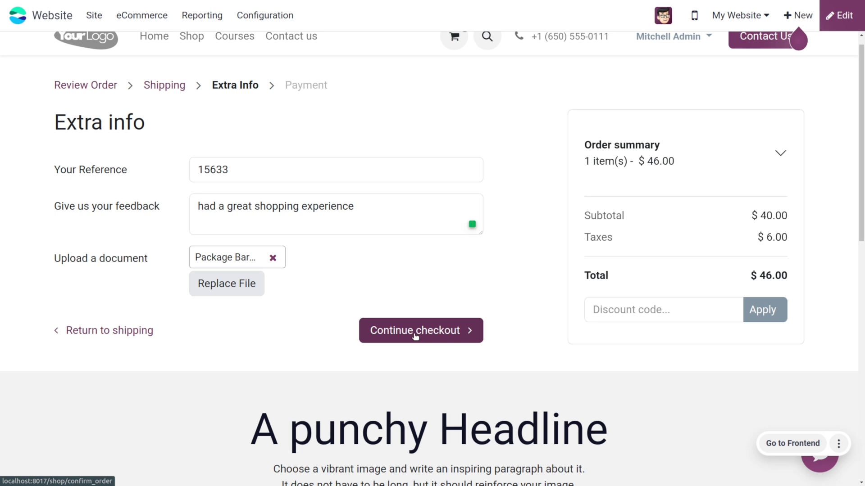
click(414, 335)
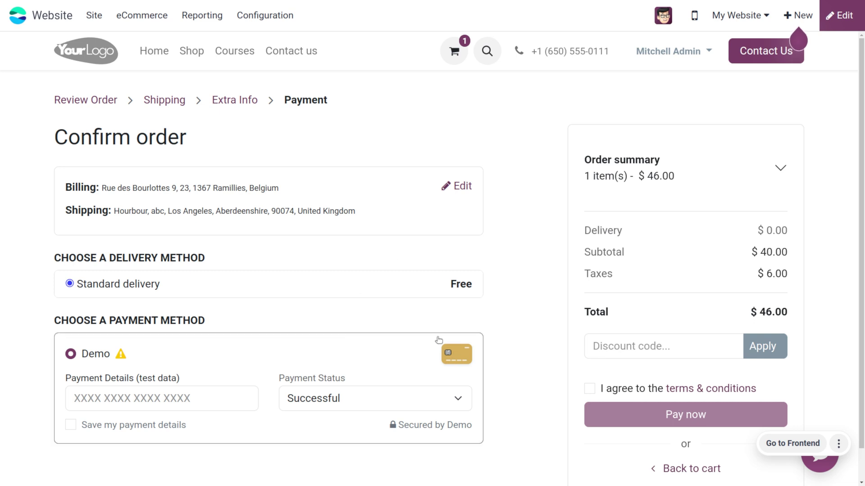
Accept the terms & conditions and pay the $46.00 order
click(590, 390)
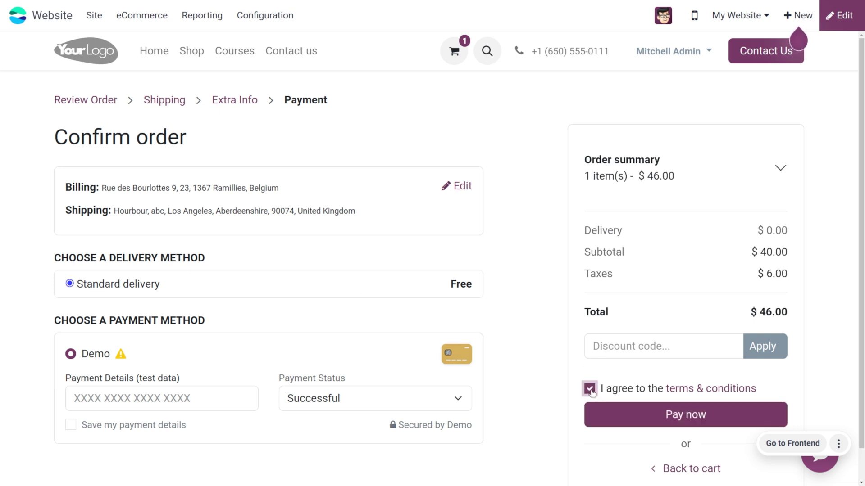
scroll(558, 282, down, 1)
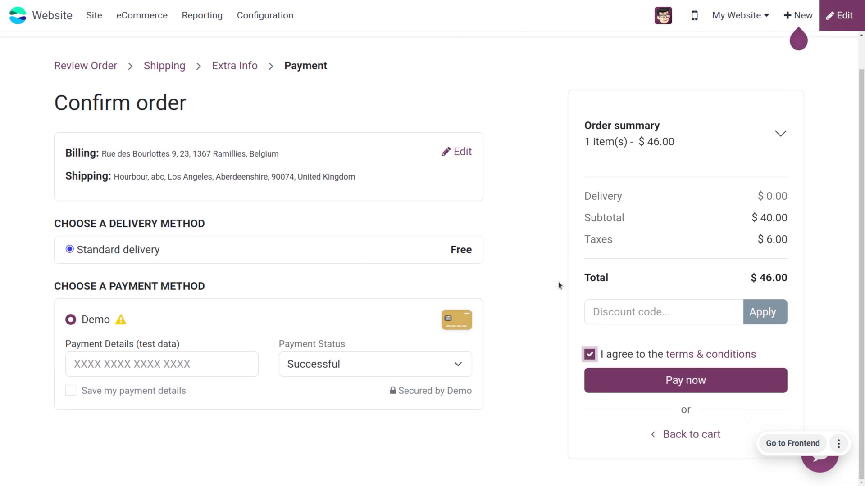
scroll(558, 282, up, 1)
scroll(558, 282, down, 1)
click(716, 382)
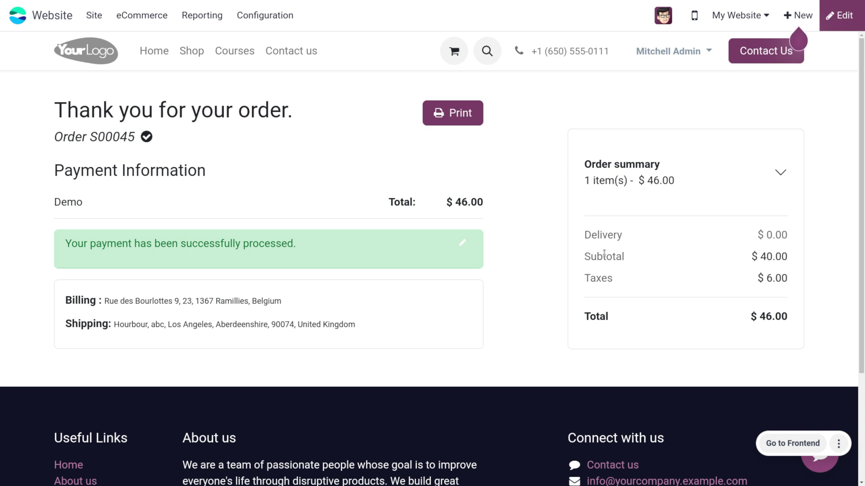
Open My Account from the user menu and list the Sales Orders, with S00045 at the top
click(676, 59)
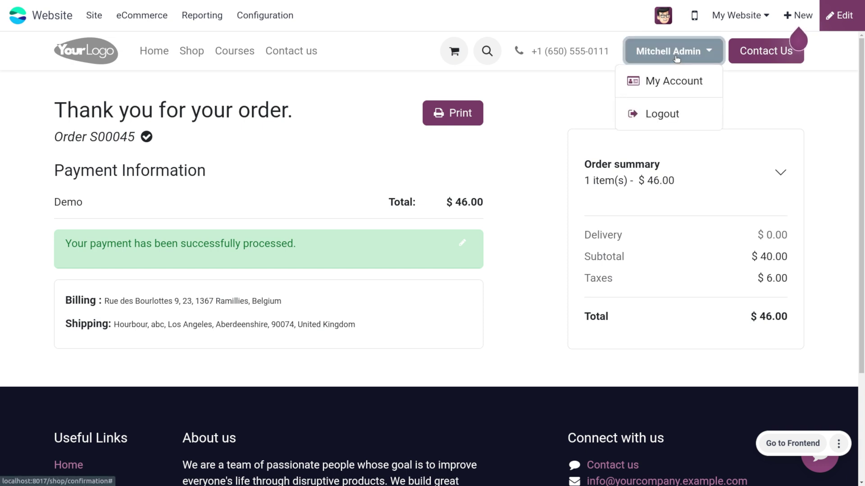
click(683, 82)
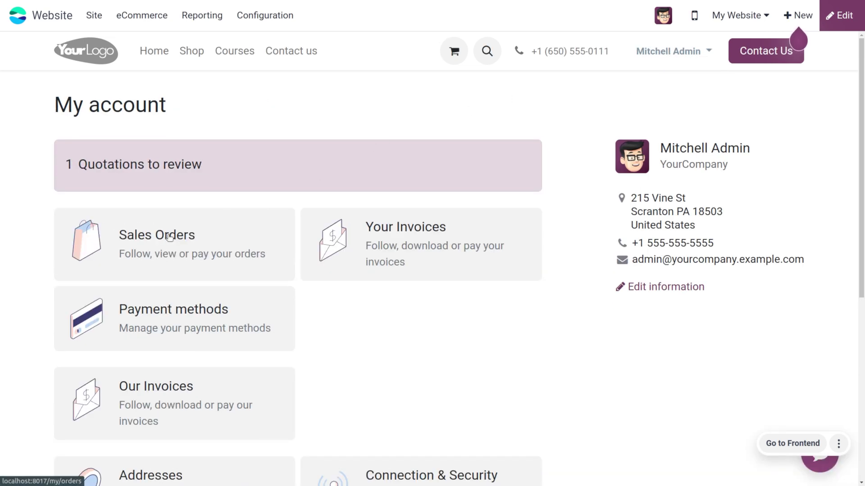
click(171, 237)
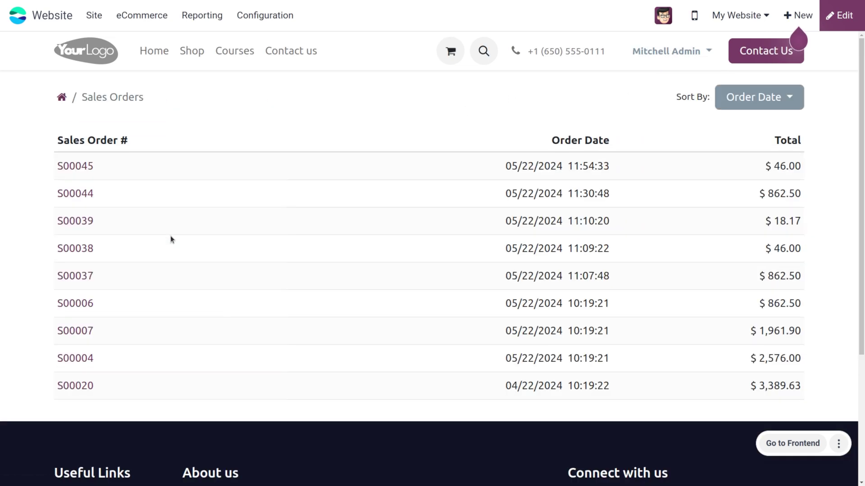
Open order S00045 in the portal and review its history with reference 15633, feedback and barcode PDF
click(83, 166)
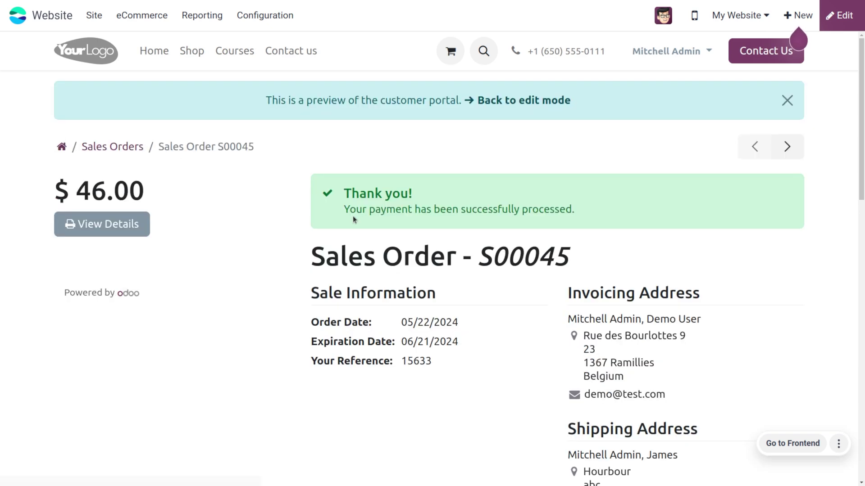
scroll(593, 393, down, 5)
scroll(593, 393, down, 5)
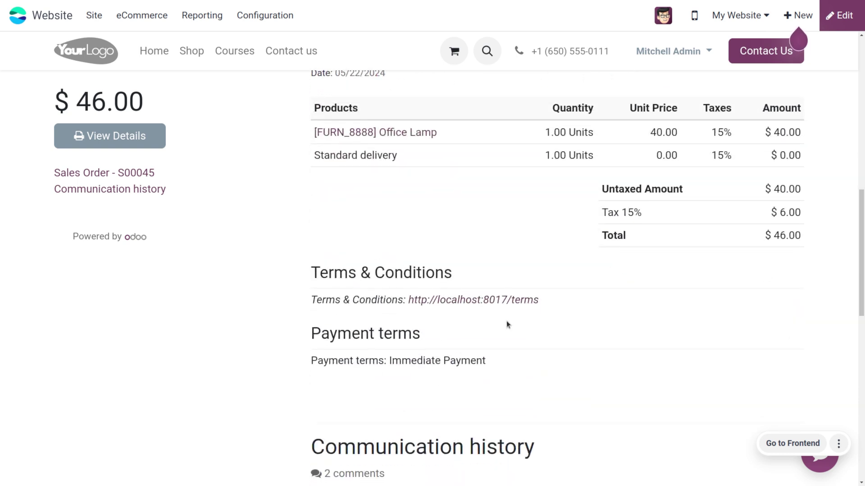
scroll(372, 412, down, 8)
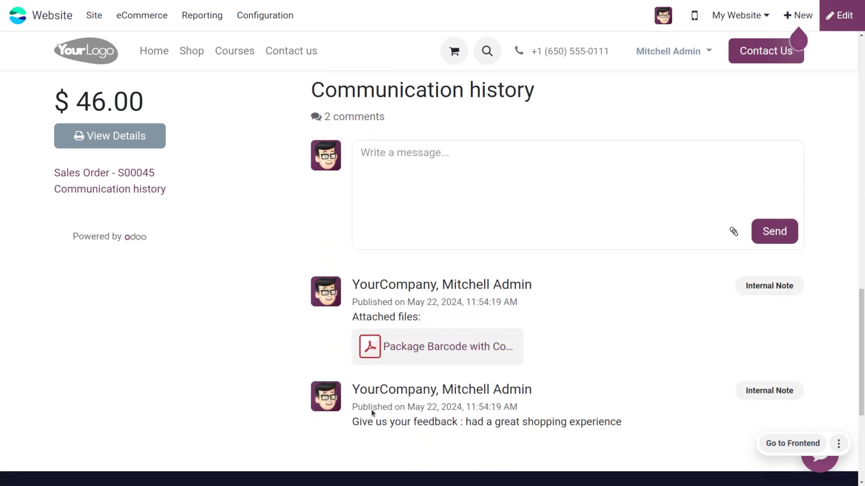
scroll(372, 410, down, 3)
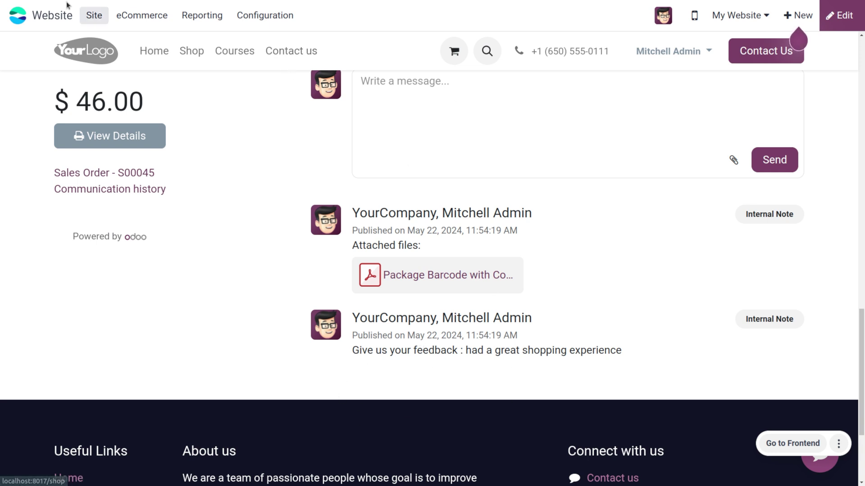
Open S00045 in the Sales backend after clearing the My Quotations filter
click(14, 18)
text(sa)
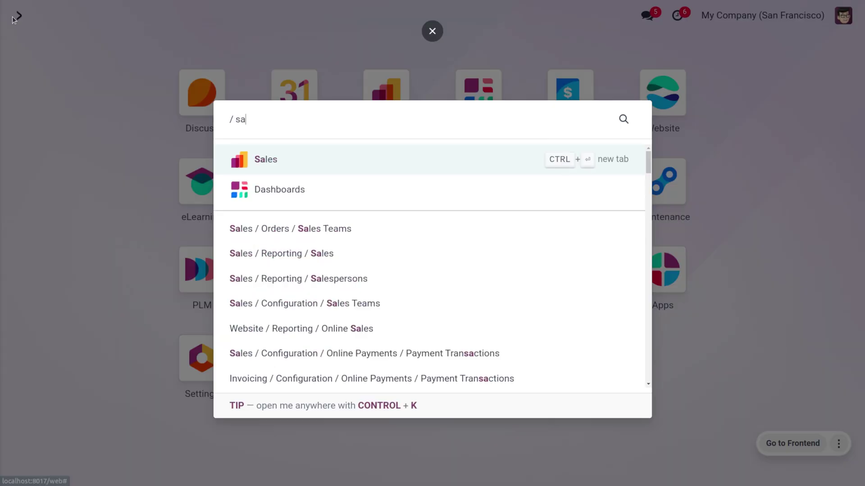
key(Return)
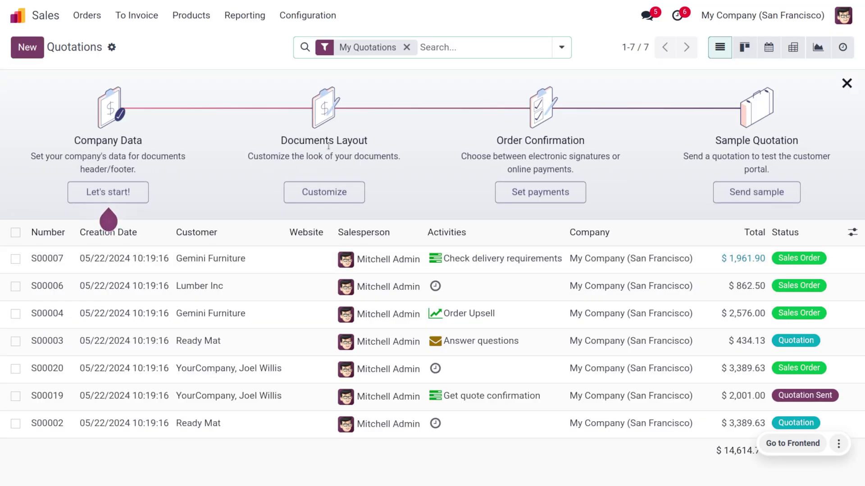
click(405, 47)
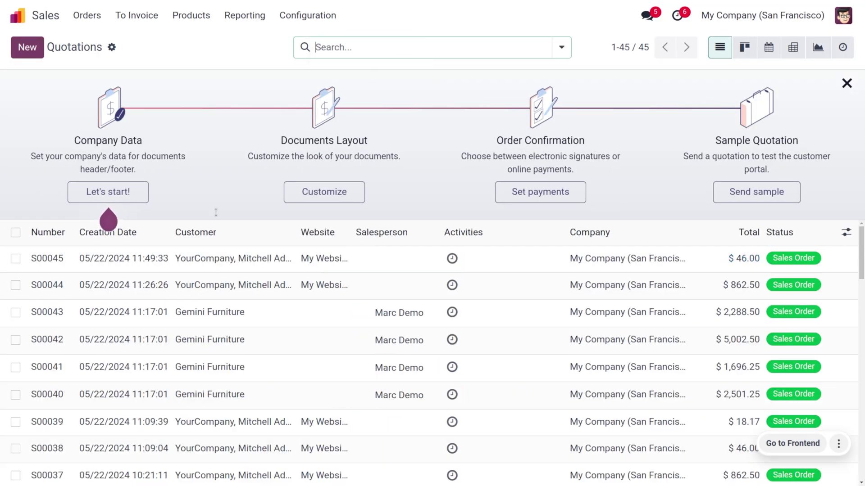
click(173, 265)
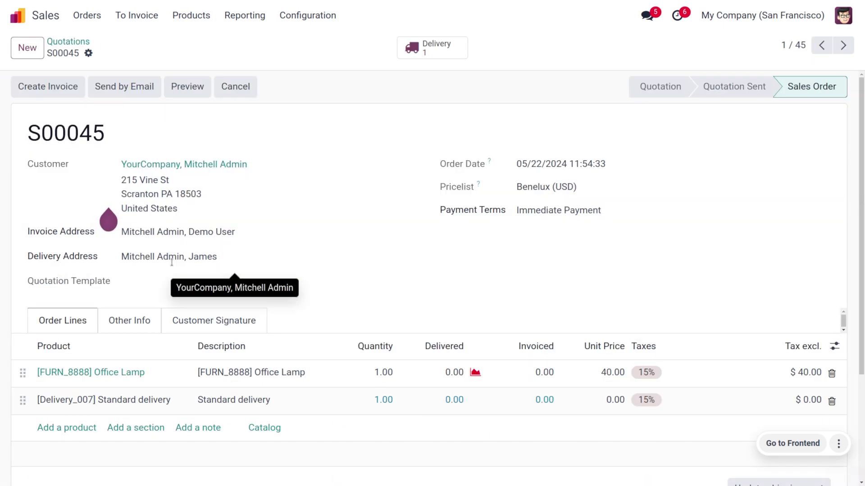
Preview S00045 as the customer and check the barcode PDF and feedback in its history
click(193, 88)
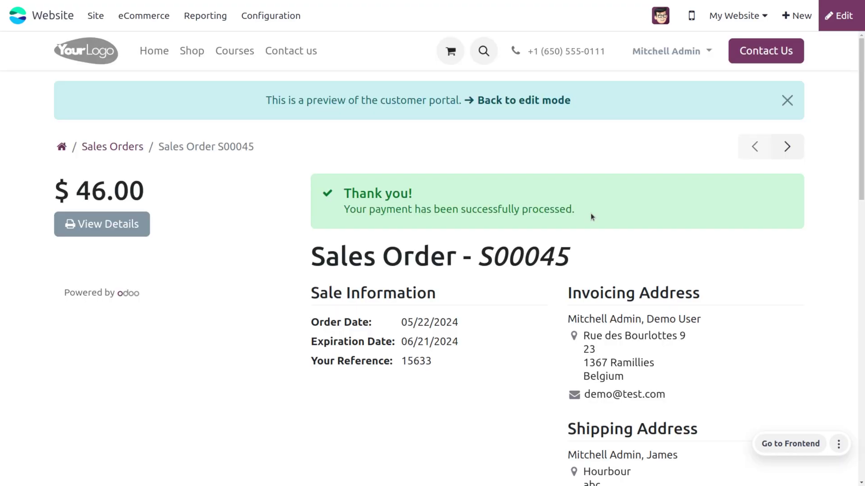
scroll(543, 414, down, 15)
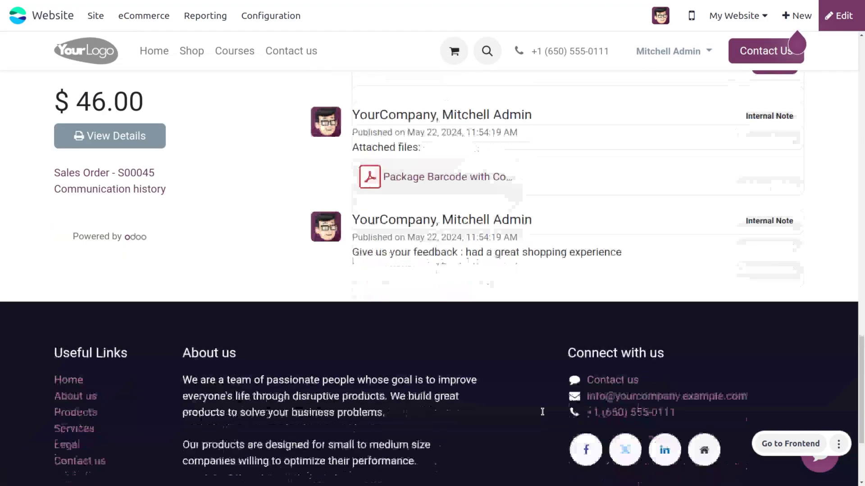